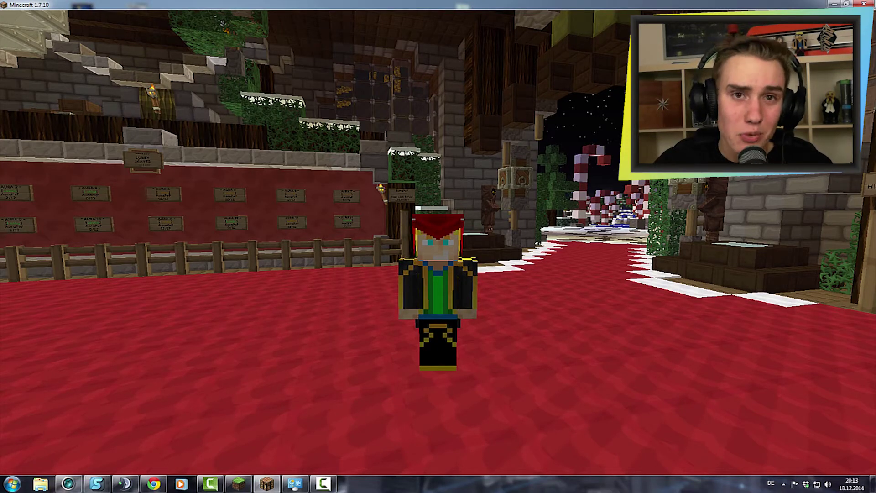
Show the character's current cape from the third-person back view, then pause and bring up the OptiFine homepage.
{"action": "key", "text": "F5"}
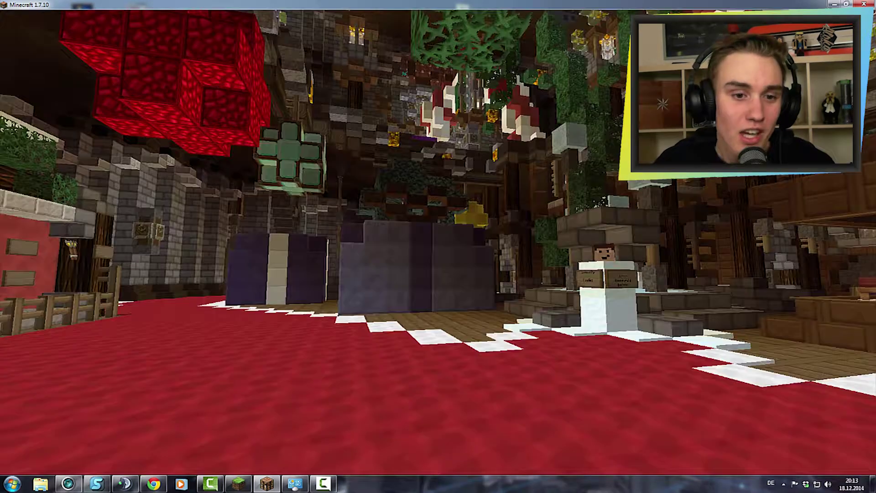
{"action": "key", "text": "F5"}
{"action": "key", "text": "w"}
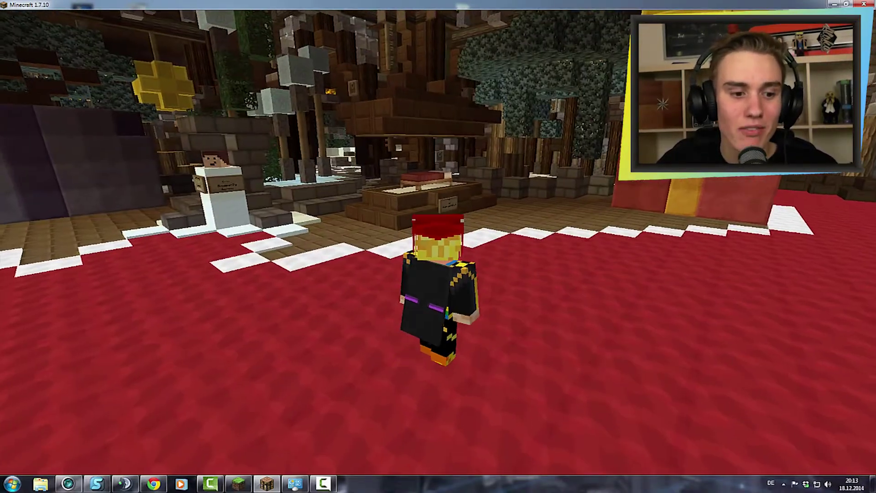
{"action": "key", "text": "Escape"}
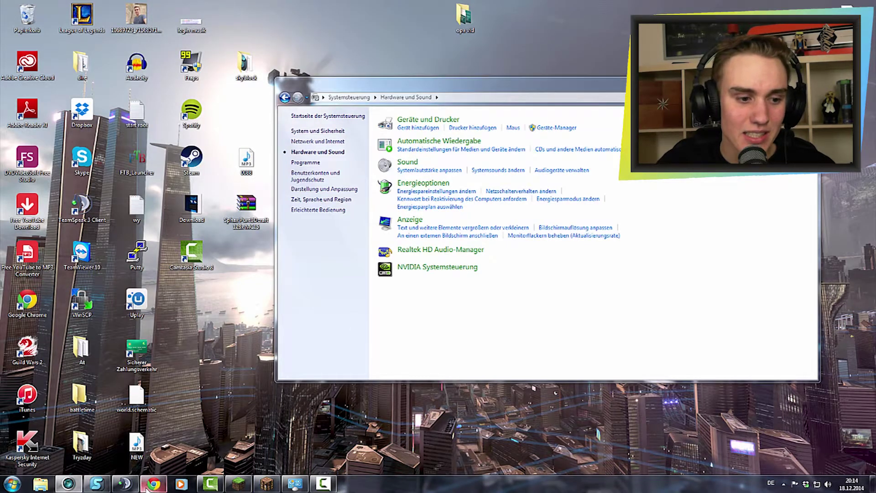
{"action": "left_click", "coordinate": [147, 487]}
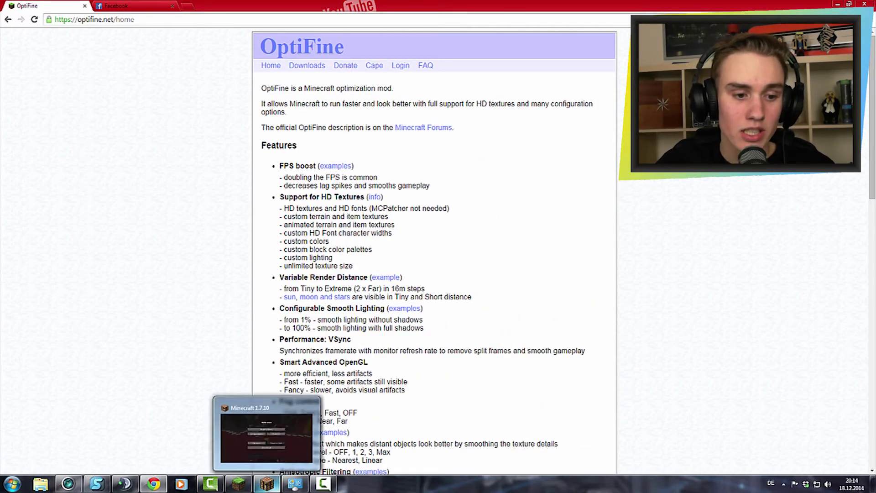
Briefly resume and re-pause Minecraft, then go to the OptiFine Donate page.
{"action": "left_click", "coordinate": [267, 484]}
{"action": "left_click", "coordinate": [441, 160]}
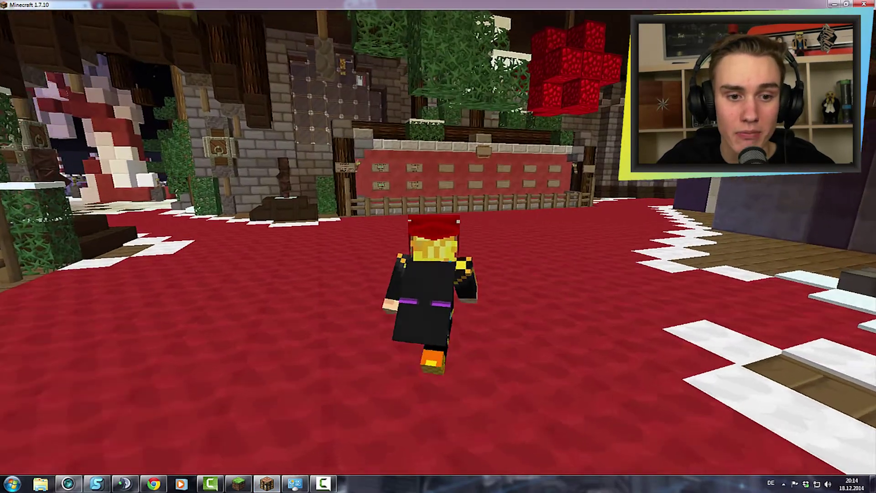
{"action": "key", "text": "Escape"}
{"action": "key", "text": "alt+Tab"}
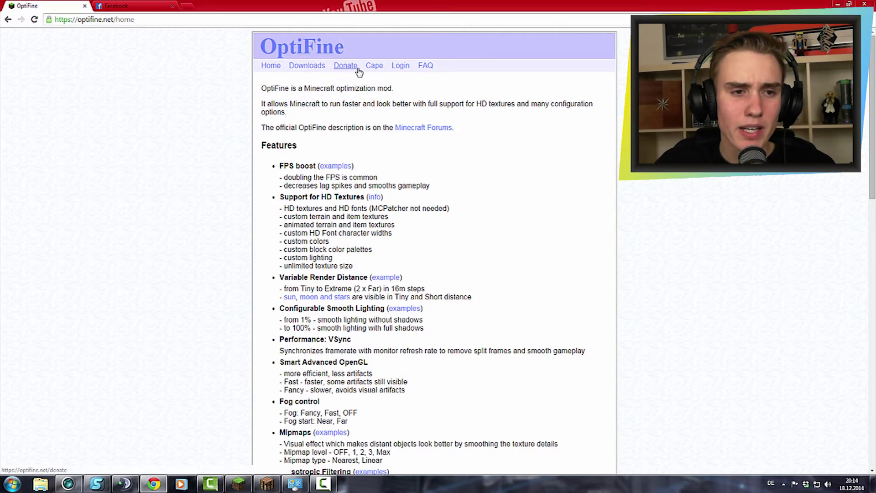
{"action": "left_click", "coordinate": [359, 68]}
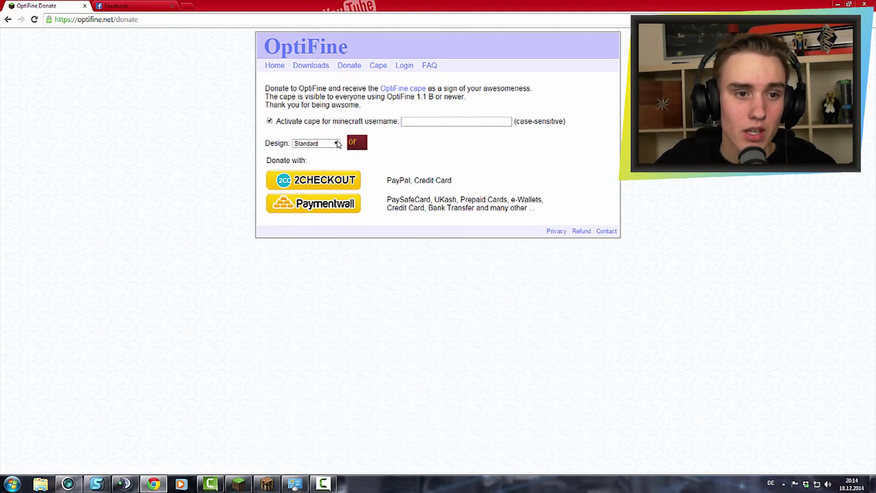
Preview the Gray cape design, then switch the Donate page design to Black.
{"action": "left_click", "coordinate": [336, 143]}
{"action": "left_click", "coordinate": [302, 165]}
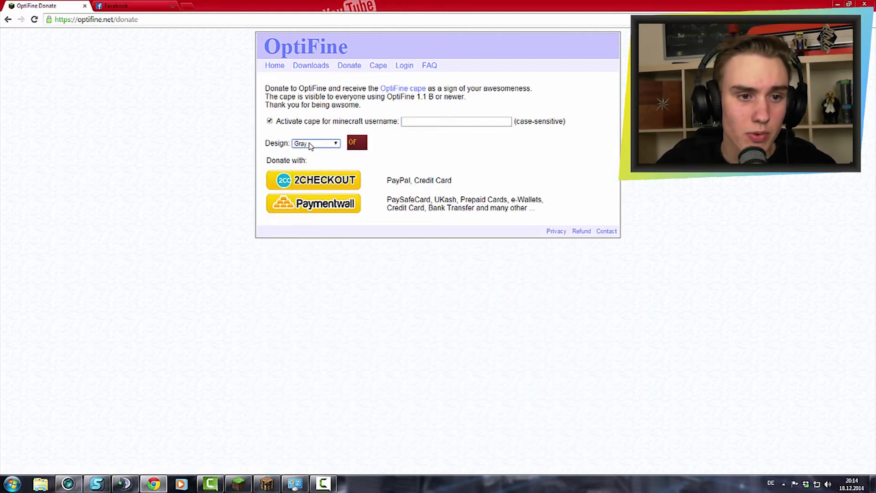
{"action": "left_click", "coordinate": [310, 145]}
{"action": "left_click", "coordinate": [314, 172]}
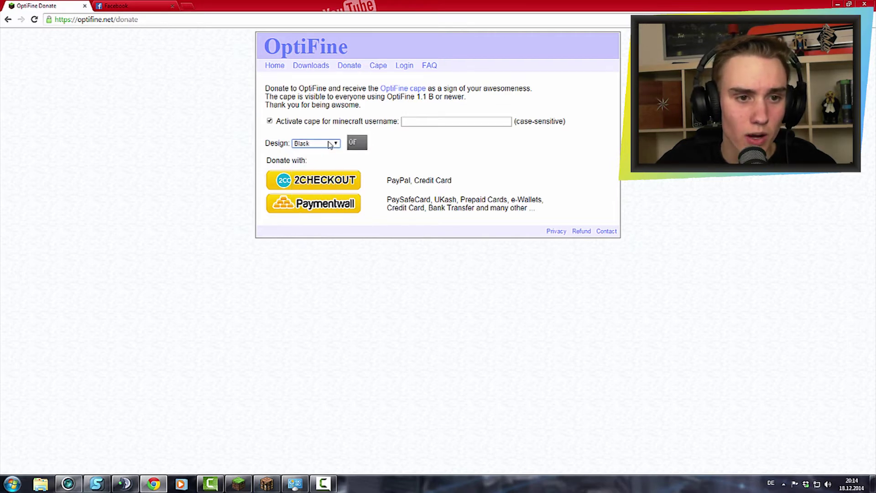
{"action": "left_click", "coordinate": [329, 145]}
{"action": "left_click", "coordinate": [344, 172]}
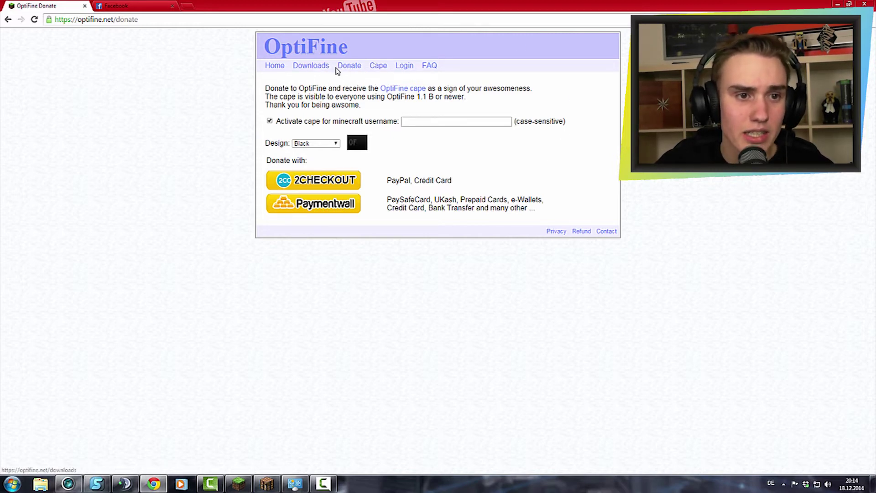
Log in to the Cape page with the Minecraft account e-mail and password, retrying after a failure.
{"action": "left_click", "coordinate": [373, 69]}
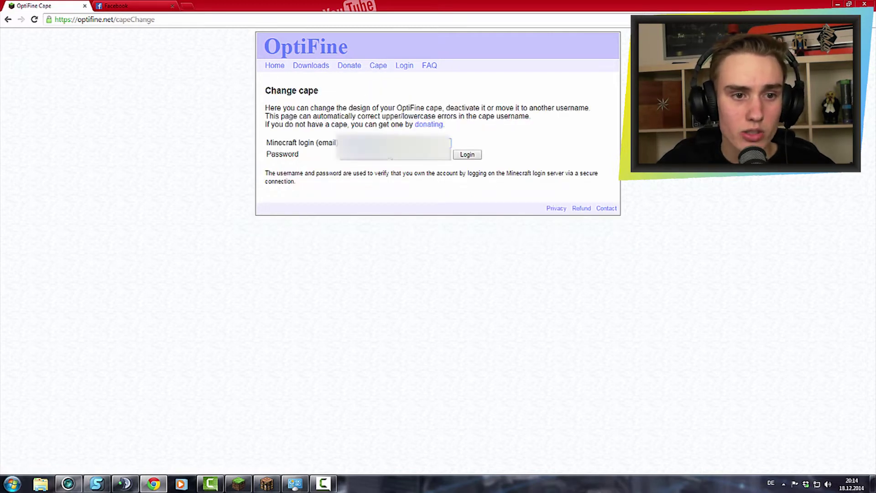
{"action": "left_click", "coordinate": [385, 155]}
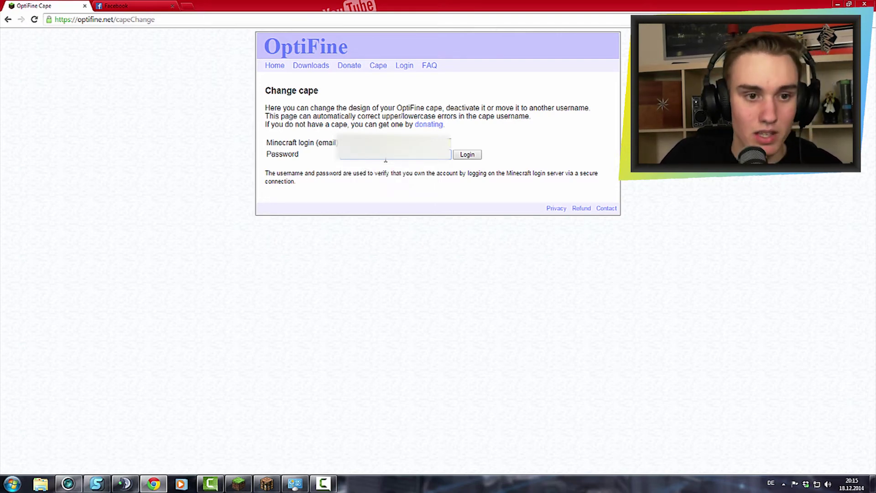
{"action": "left_click", "coordinate": [472, 158]}
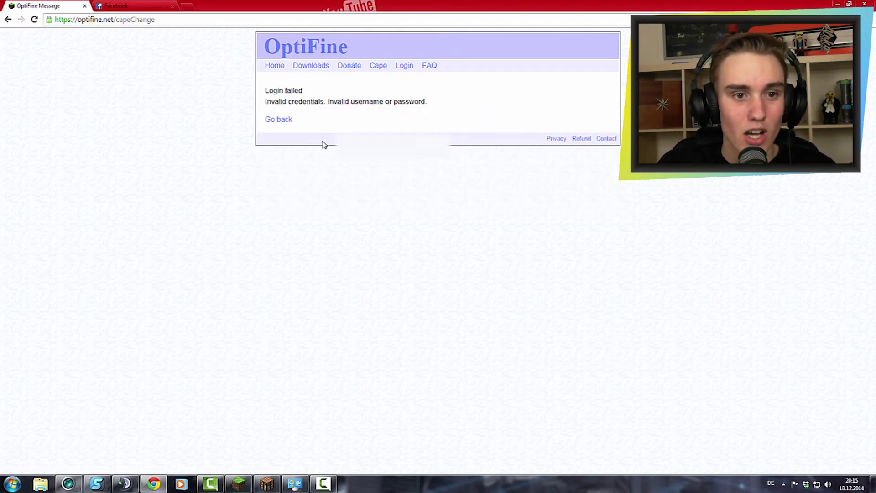
{"action": "left_click", "coordinate": [291, 120]}
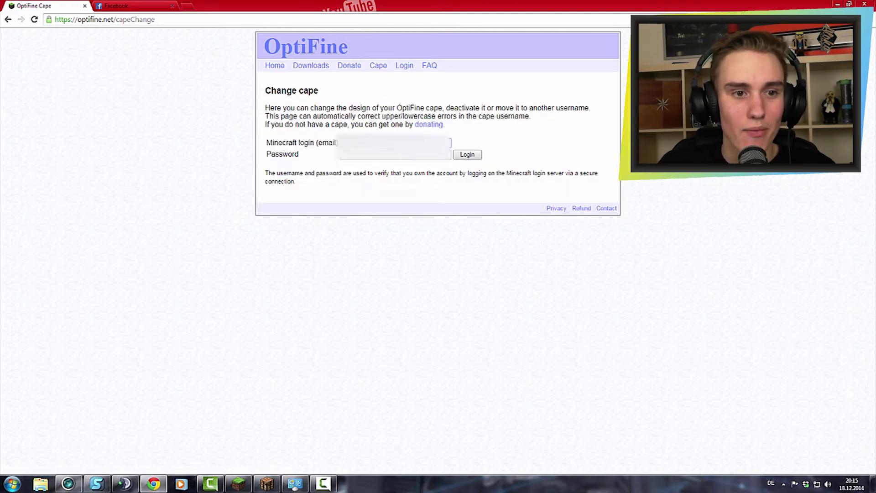
{"action": "left_click", "coordinate": [347, 159]}
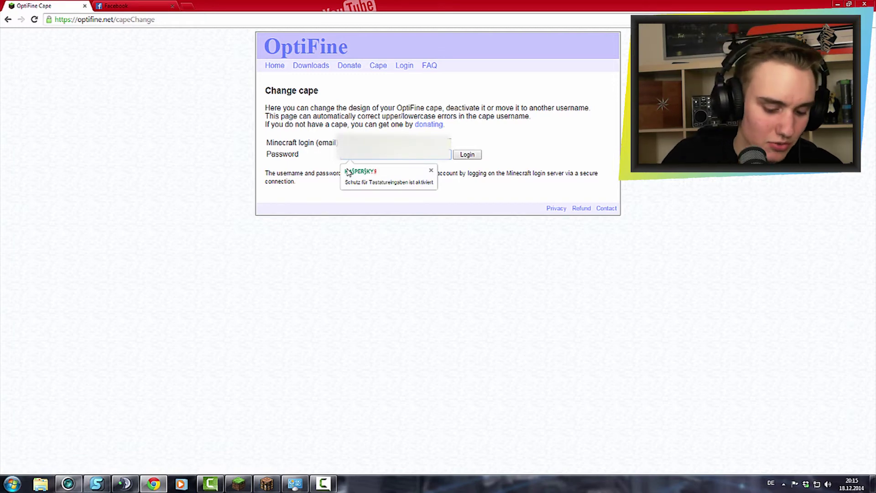
{"action": "key", "text": "Return"}
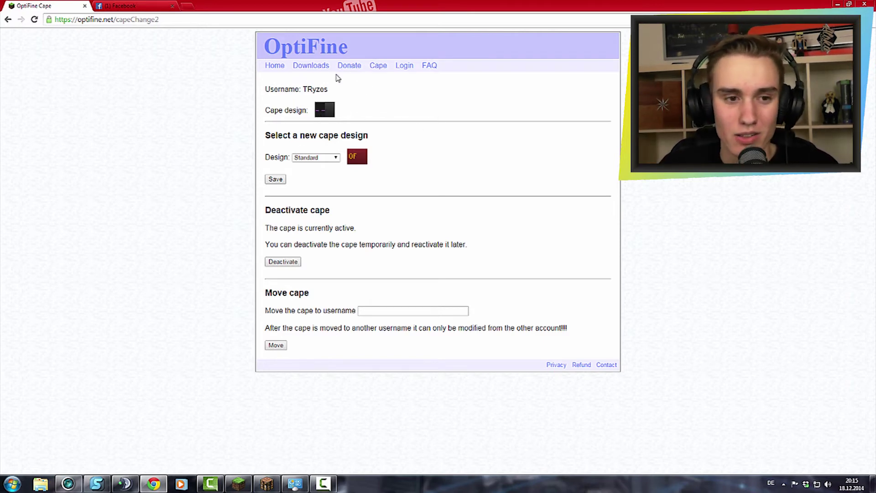
Preview the White cape design, then pick Yellow as the new design.
{"action": "left_click", "coordinate": [307, 157]}
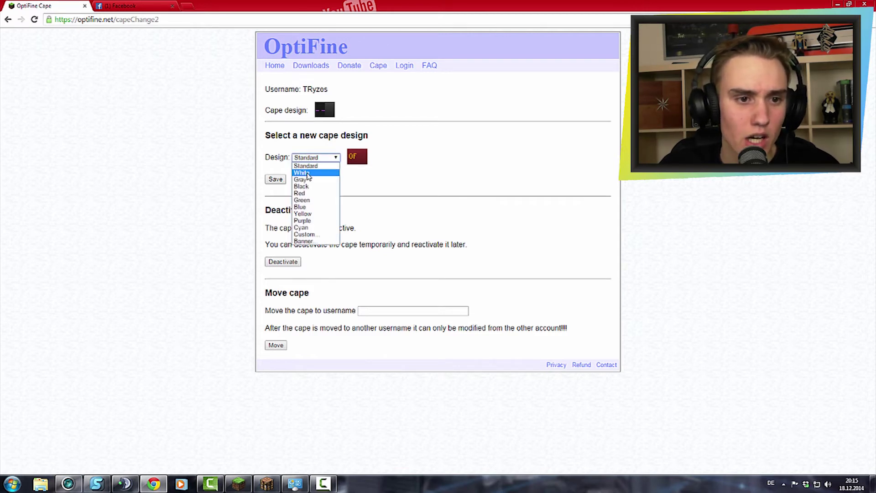
{"action": "left_click", "coordinate": [306, 176]}
{"action": "left_click", "coordinate": [309, 160]}
{"action": "left_click", "coordinate": [299, 205]}
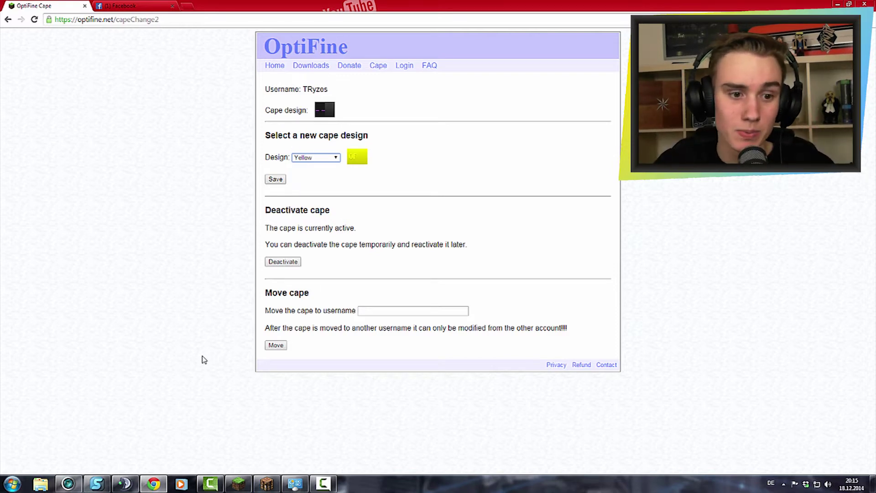
{"action": "left_click", "coordinate": [392, 312]}
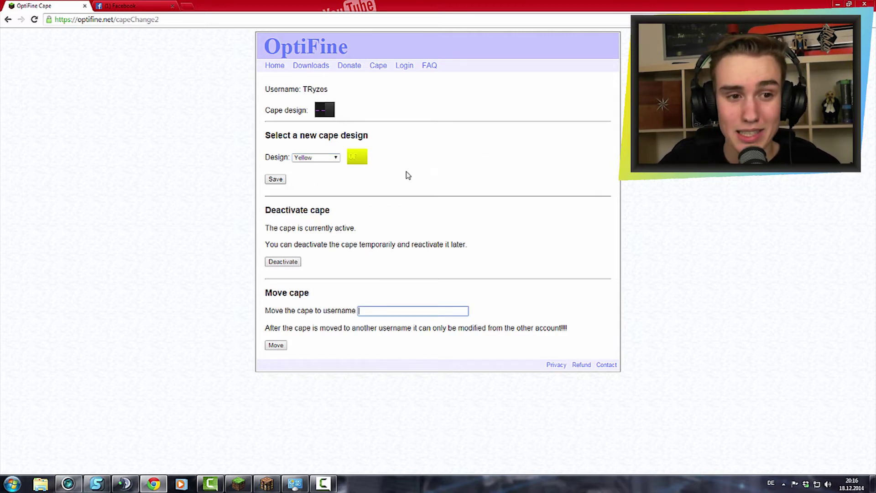
{"action": "left_click", "coordinate": [309, 160]}
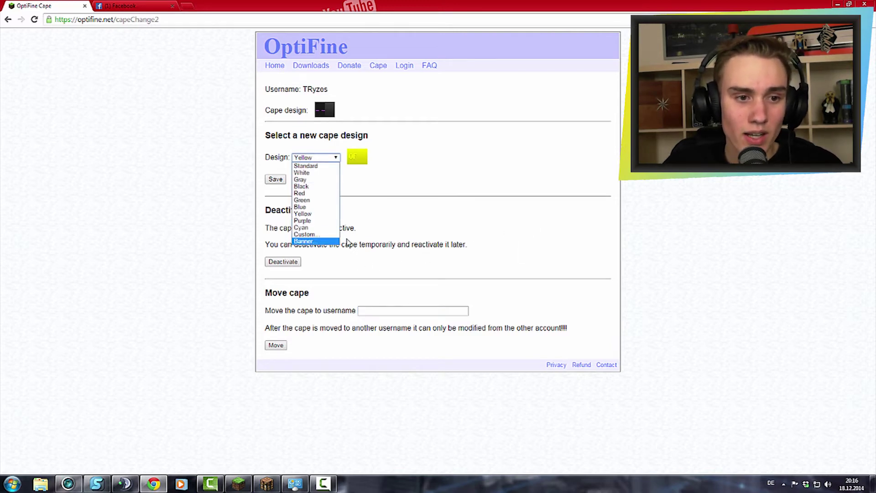
Select the Banner design and open the needcoolshoes Banner Generator in a new tab.
{"action": "left_click", "coordinate": [314, 241]}
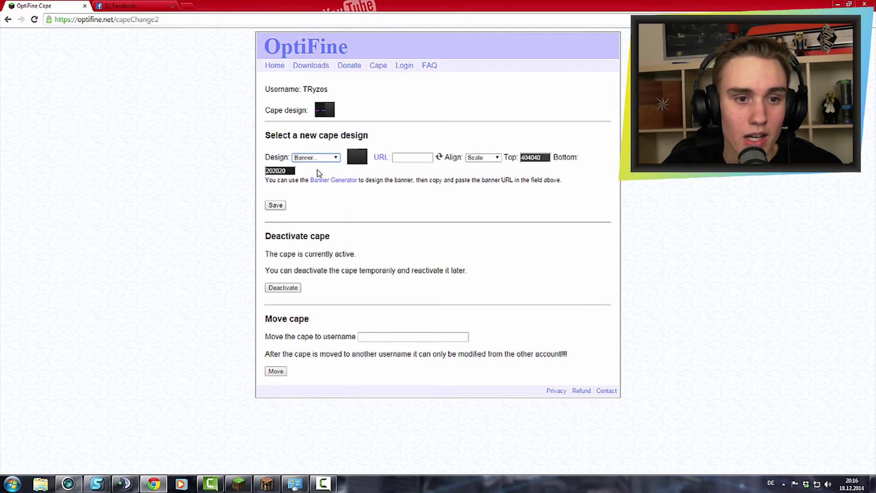
{"action": "left_click", "coordinate": [429, 159]}
{"action": "left_click", "coordinate": [433, 118]}
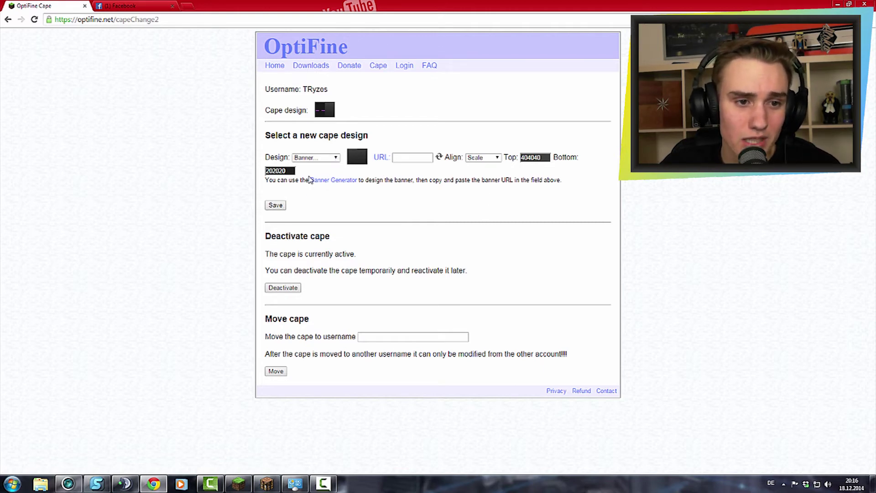
{"action": "left_click", "coordinate": [330, 180]}
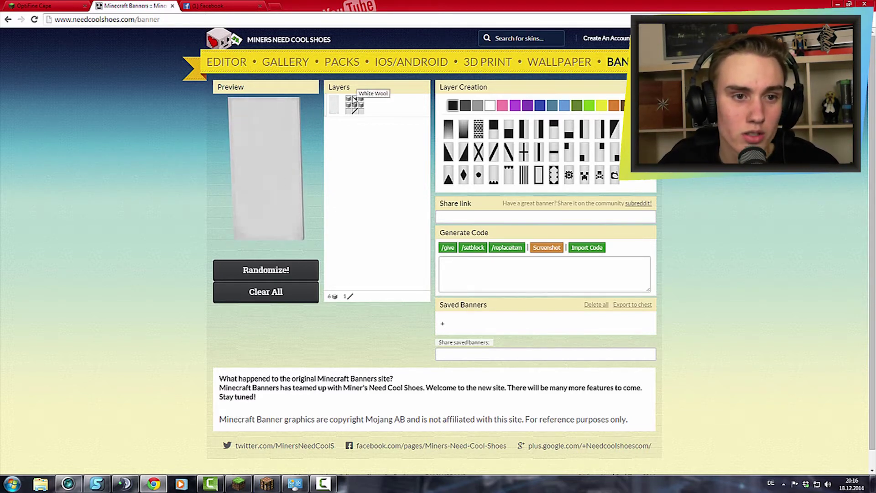
Make the banner base black and add a purple horizontal middle stripe layer.
{"action": "left_click", "coordinate": [334, 106]}
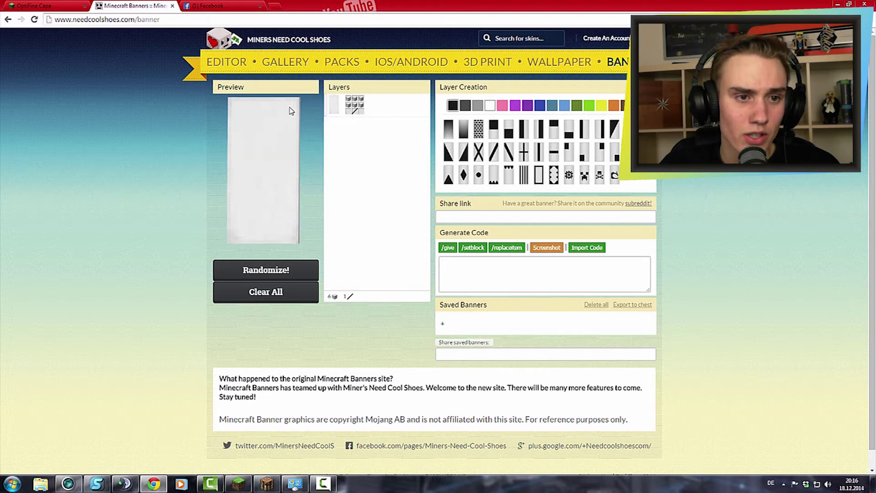
{"action": "left_click", "coordinate": [333, 108]}
{"action": "left_click", "coordinate": [297, 101]}
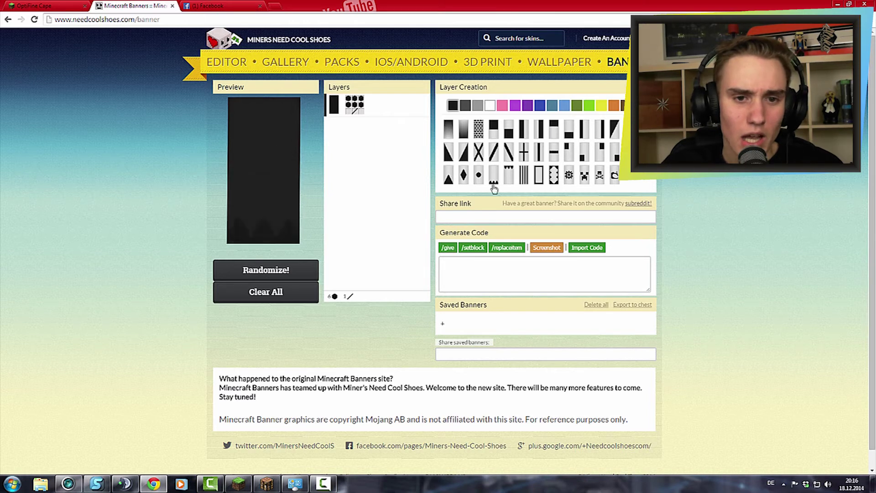
{"action": "left_click", "coordinate": [559, 152]}
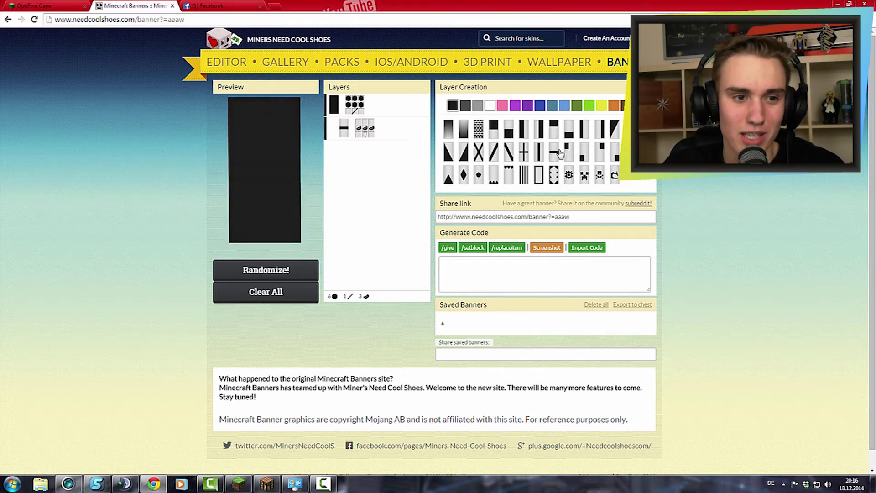
{"action": "left_click", "coordinate": [345, 130]}
{"action": "left_click", "coordinate": [325, 153]}
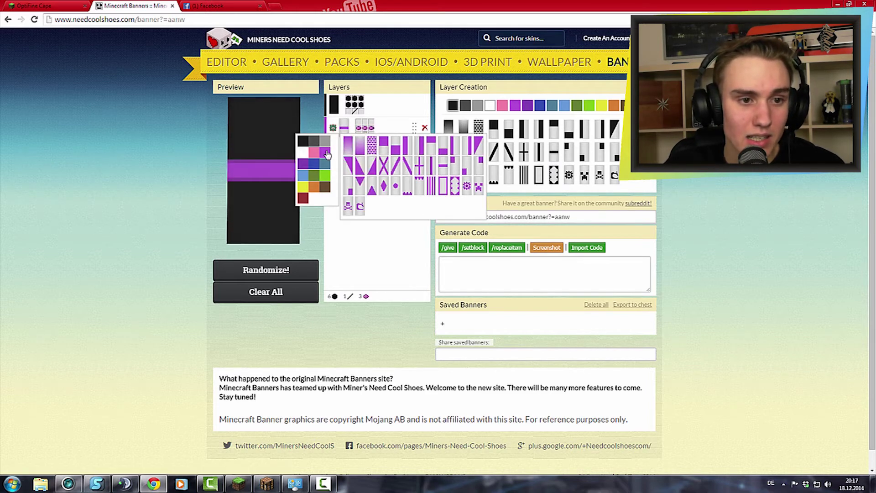
{"action": "mouse_move", "coordinate": [343, 127]}
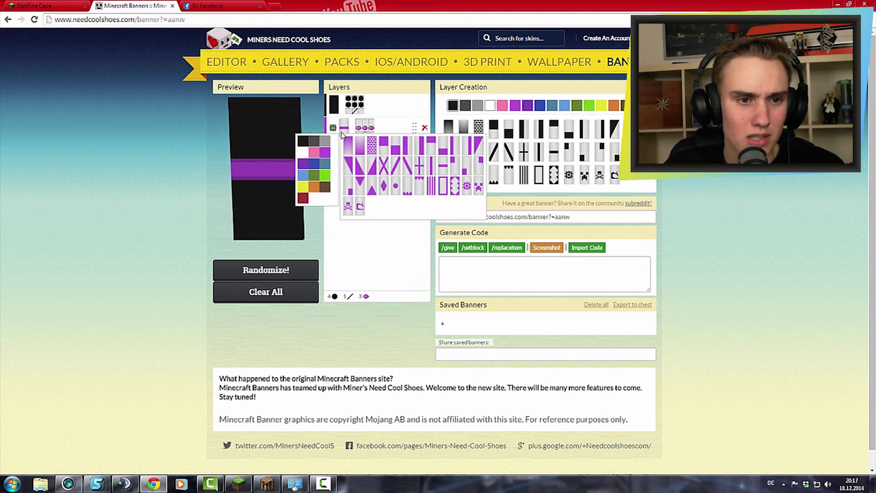
Darken the stripe's purple and add black vertical-stripe, top-half and bottom-half layers.
{"action": "left_click", "coordinate": [303, 165]}
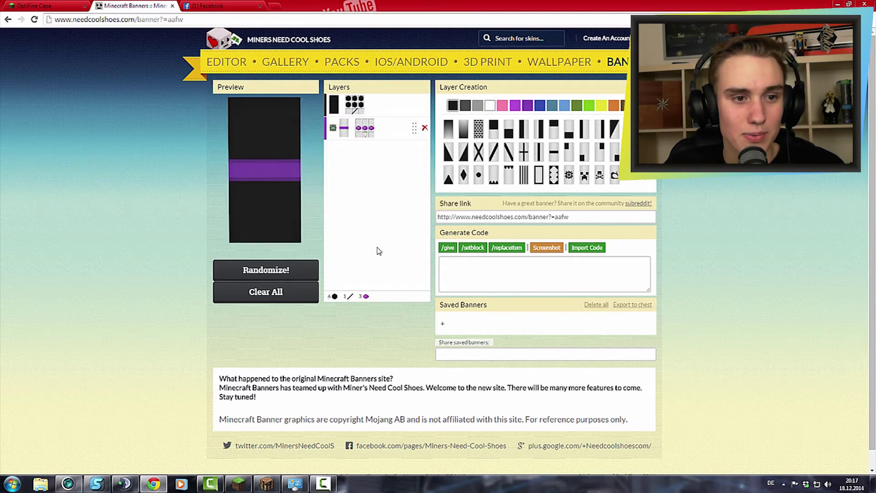
{"action": "left_click", "coordinate": [540, 155]}
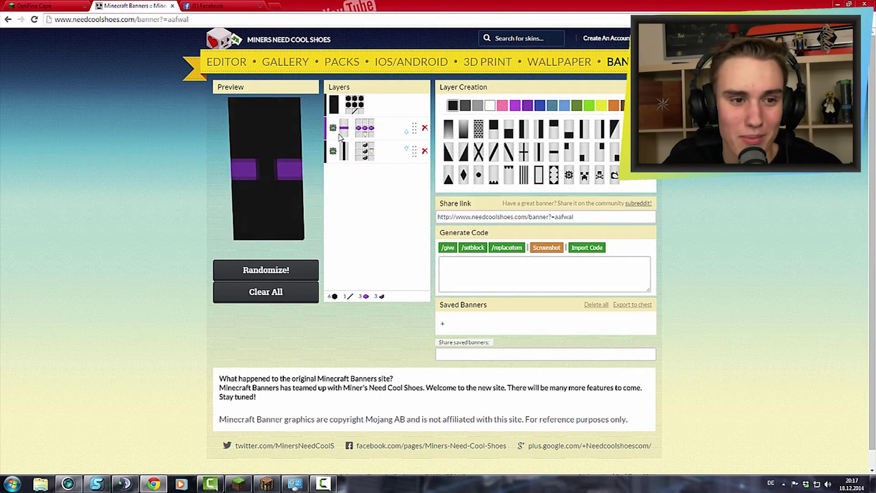
{"action": "left_click", "coordinate": [493, 132]}
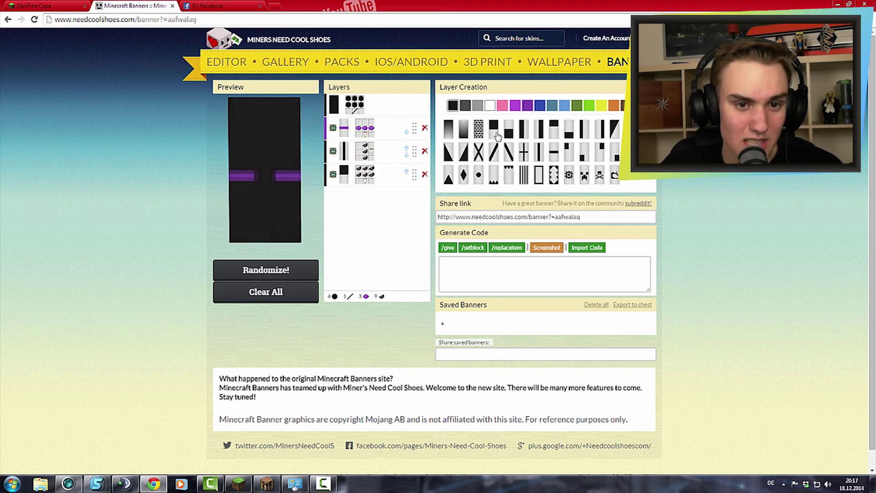
{"action": "left_click", "coordinate": [507, 134]}
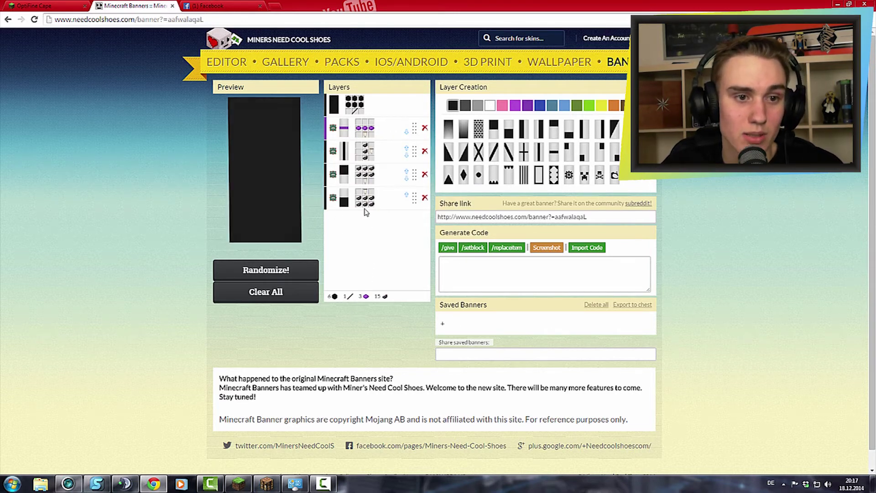
Reorder the layers so the purple stripe shows only at the banner's left and right edges.
{"action": "left_click", "coordinate": [349, 126]}
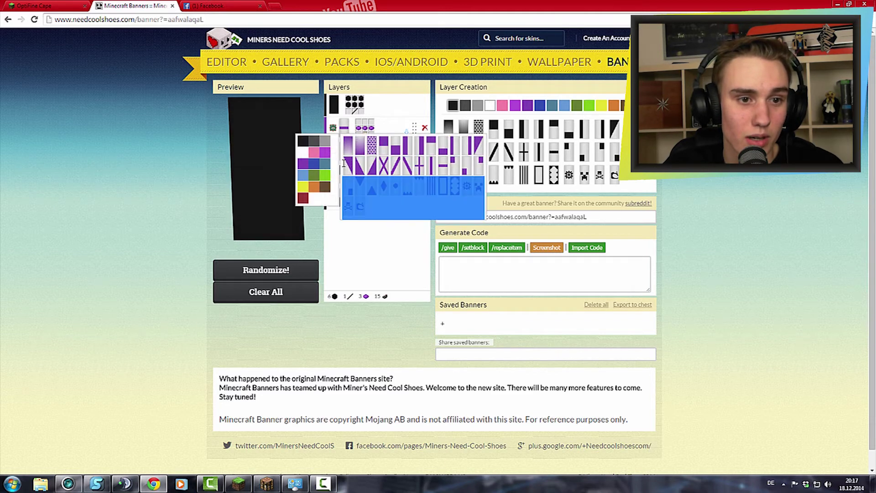
{"action": "left_click_drag", "start_coordinate": [416, 123], "coordinate": [404, 166]}
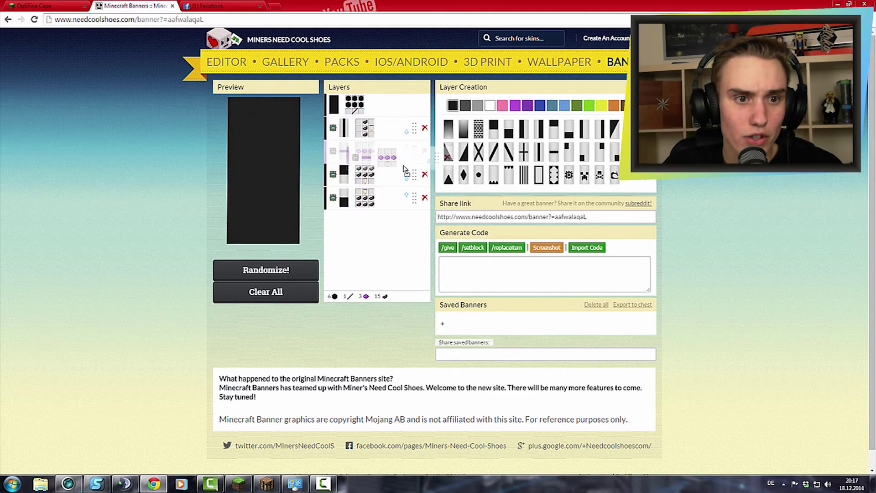
{"action": "left_click", "coordinate": [408, 155]}
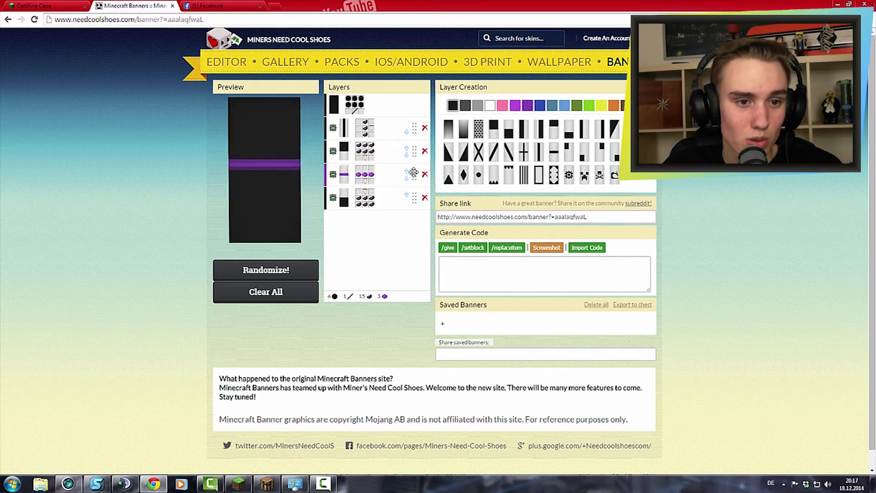
{"action": "left_click_drag", "start_coordinate": [414, 172], "coordinate": [406, 220]}
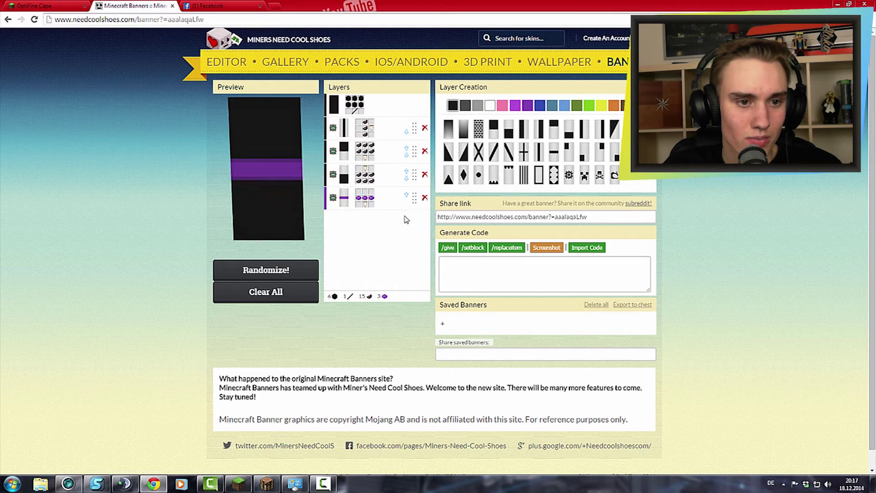
{"action": "left_click_drag", "start_coordinate": [413, 126], "coordinate": [413, 189]}
{"action": "left_click", "coordinate": [408, 195]}
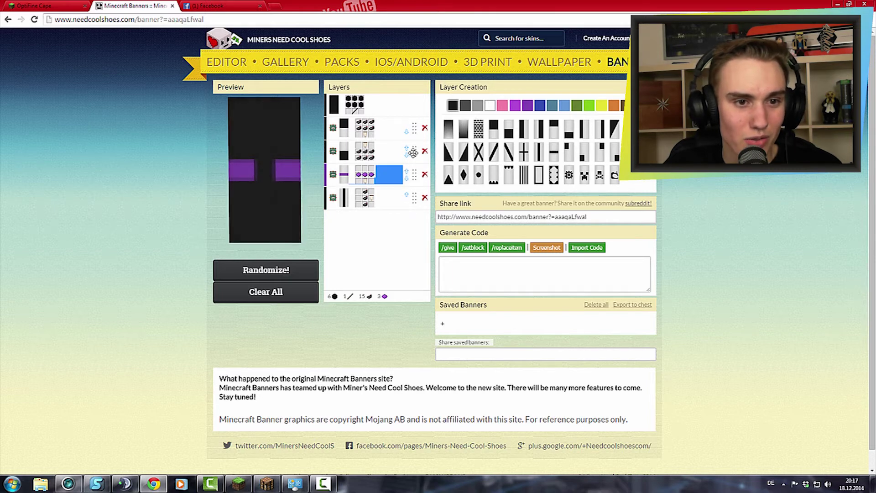
{"action": "left_click_drag", "start_coordinate": [414, 152], "coordinate": [397, 231]}
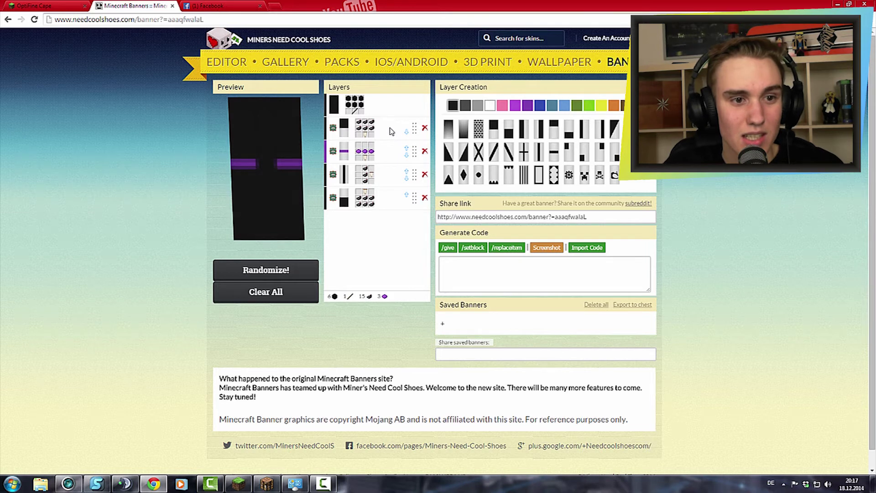
Check the cape in Minecraft, then return to the banner editor.
{"action": "left_click", "coordinate": [267, 484]}
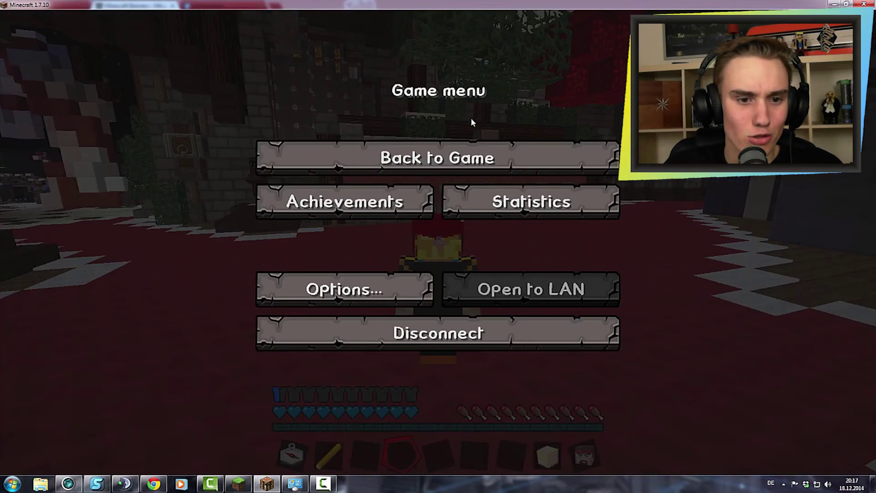
{"action": "left_click", "coordinate": [472, 158]}
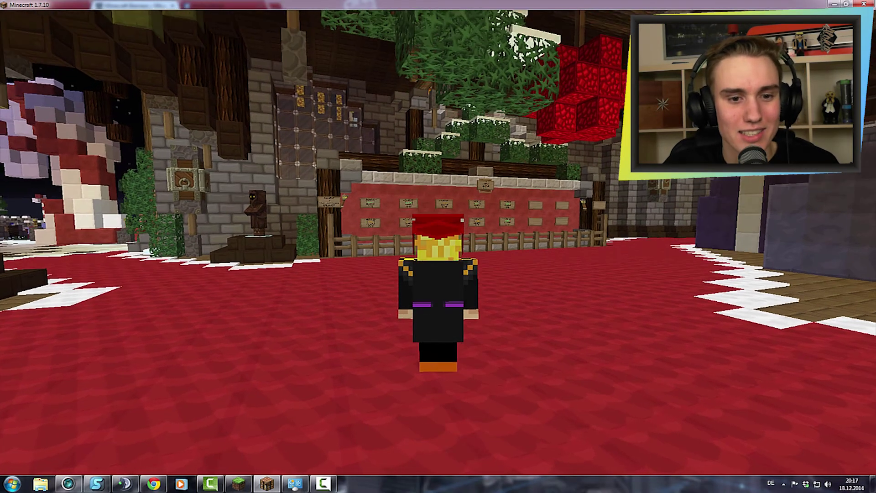
{"action": "key", "text": "F11"}
{"action": "key", "text": "alt+Tab"}
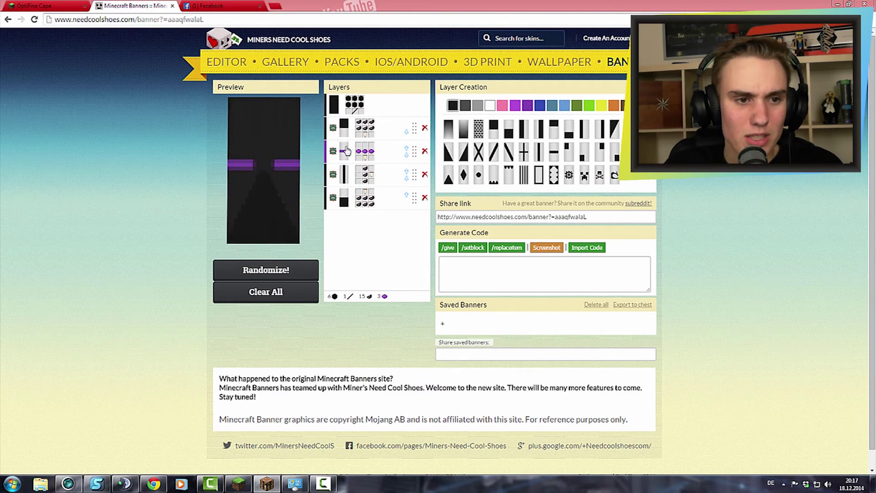
Add a second purple horizontal stripe layer and move it into place in the layer stack.
{"action": "left_click", "coordinate": [559, 157]}
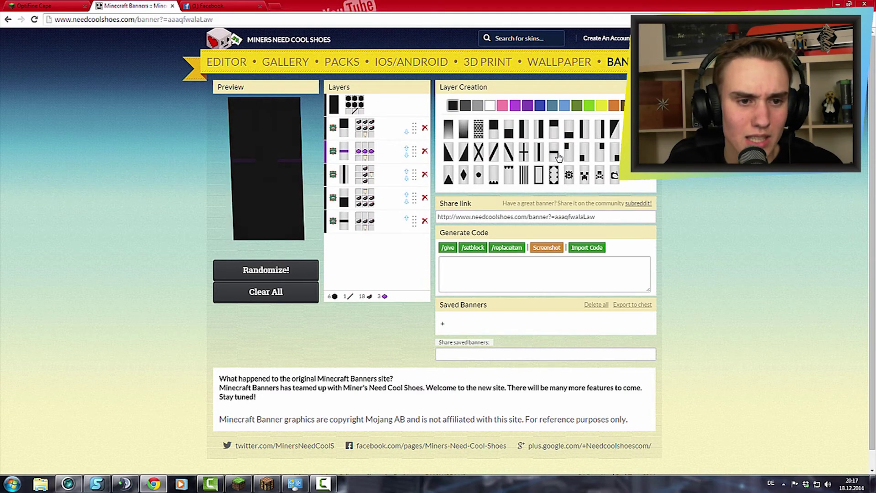
{"action": "left_click", "coordinate": [344, 227]}
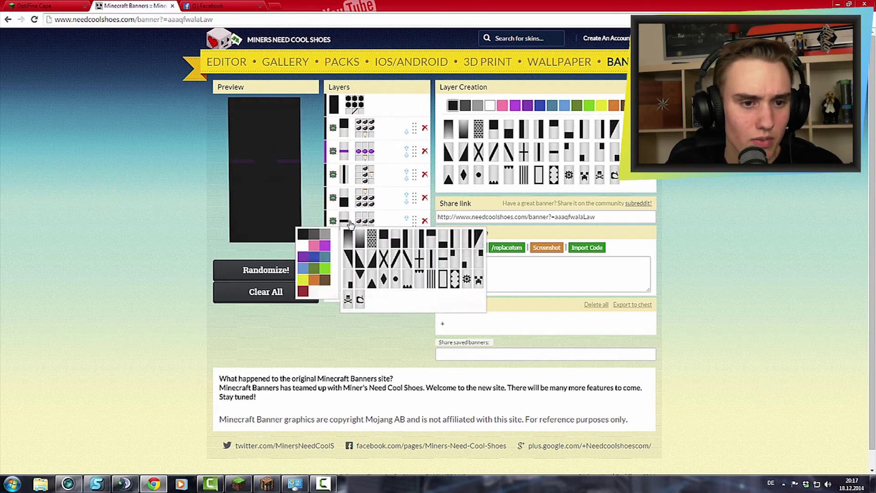
{"action": "left_click", "coordinate": [326, 236]}
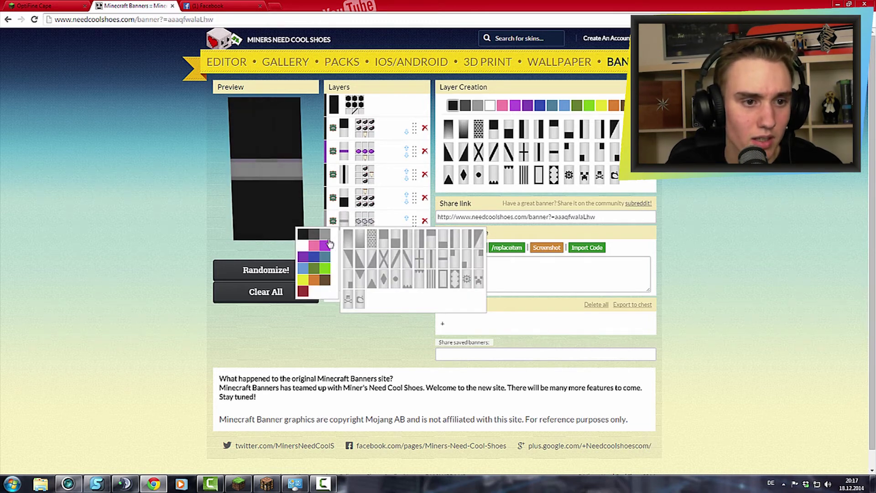
{"action": "left_click", "coordinate": [329, 245]}
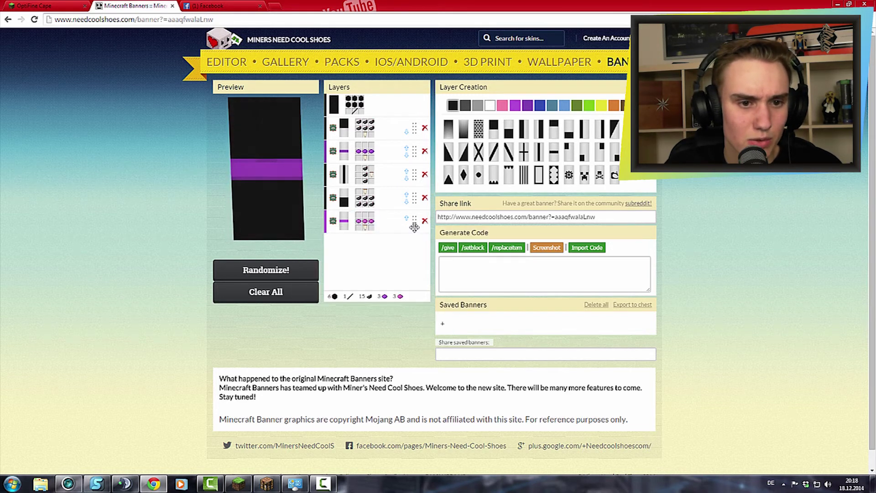
{"action": "left_click_drag", "start_coordinate": [414, 228], "coordinate": [413, 203]}
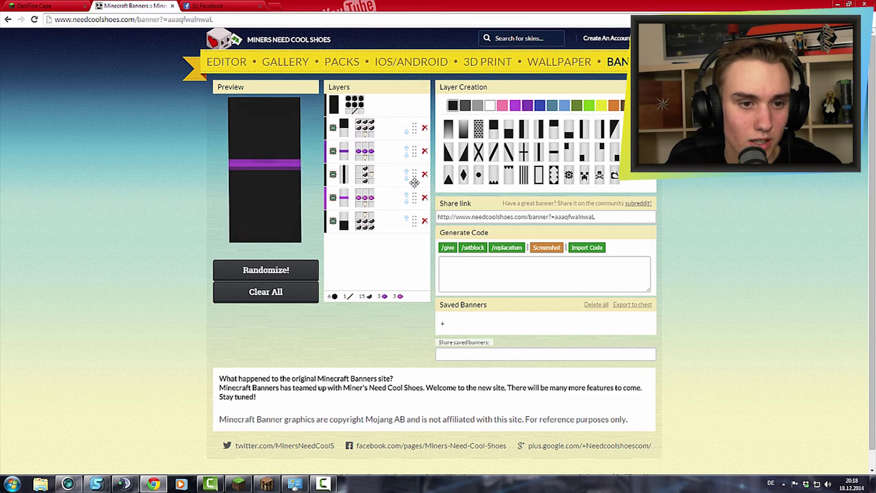
{"action": "left_click_drag", "start_coordinate": [413, 152], "coordinate": [419, 176]}
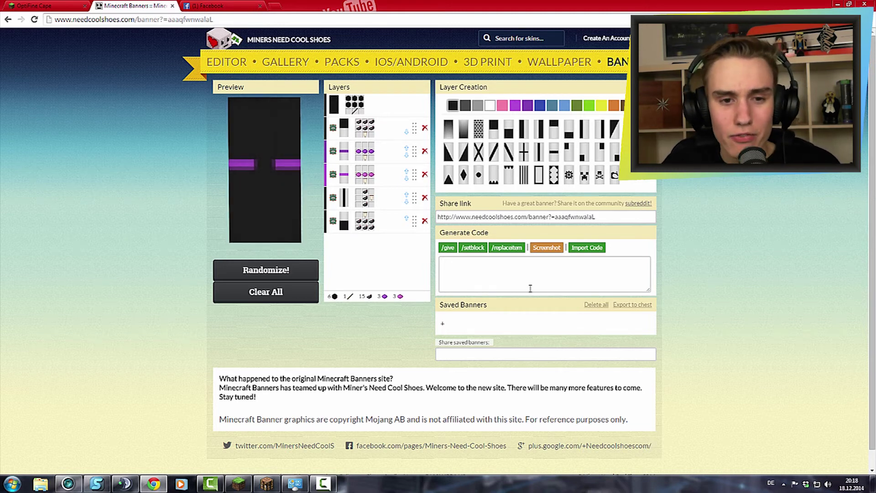
Select the banner's share link and return to the OptiFine cape page.
{"action": "left_click_drag", "start_coordinate": [441, 201], "coordinate": [519, 218]}
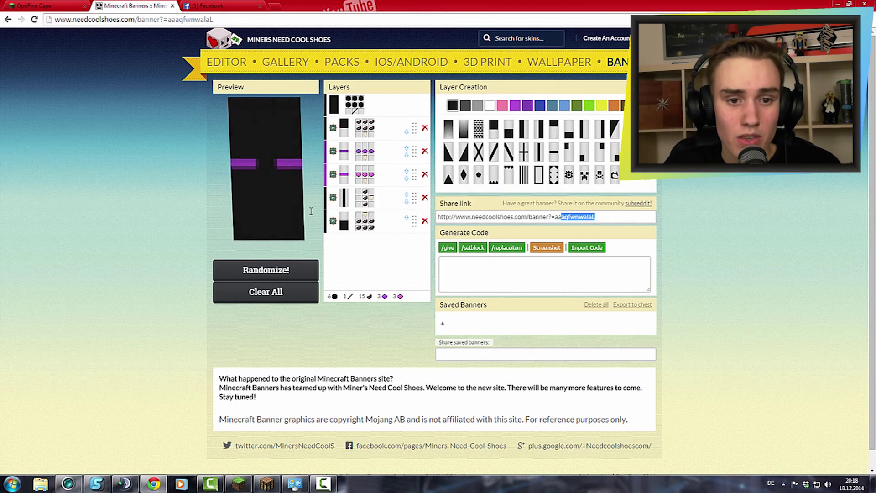
{"action": "left_click_drag", "start_coordinate": [620, 219], "coordinate": [182, 225]}
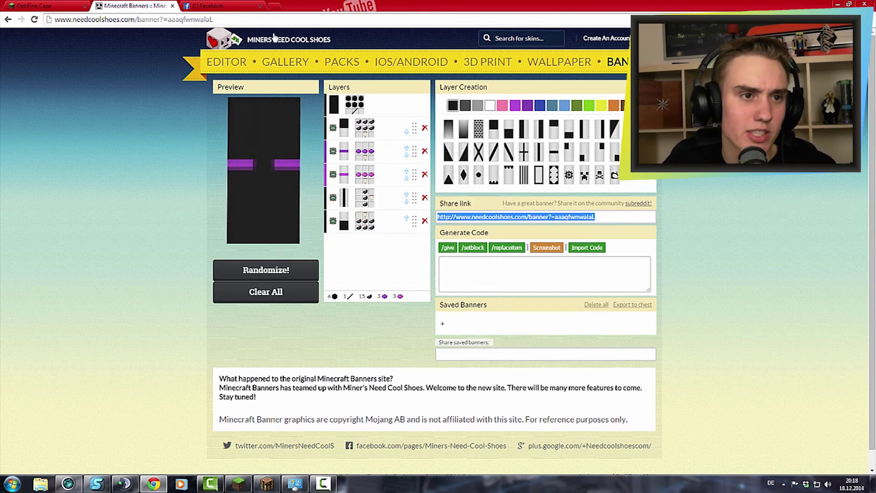
{"action": "left_click", "coordinate": [37, 6]}
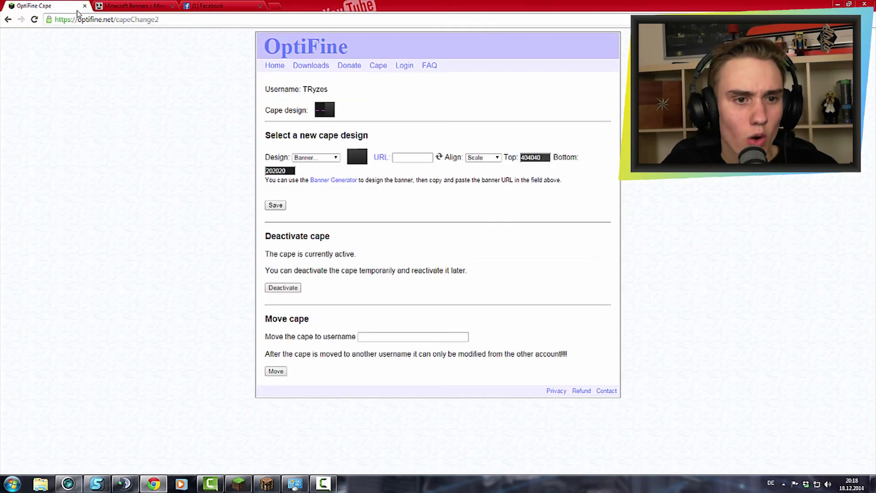
Paste the banner share link into the URL field and save it as the new cape.
{"action": "left_click", "coordinate": [423, 157]}
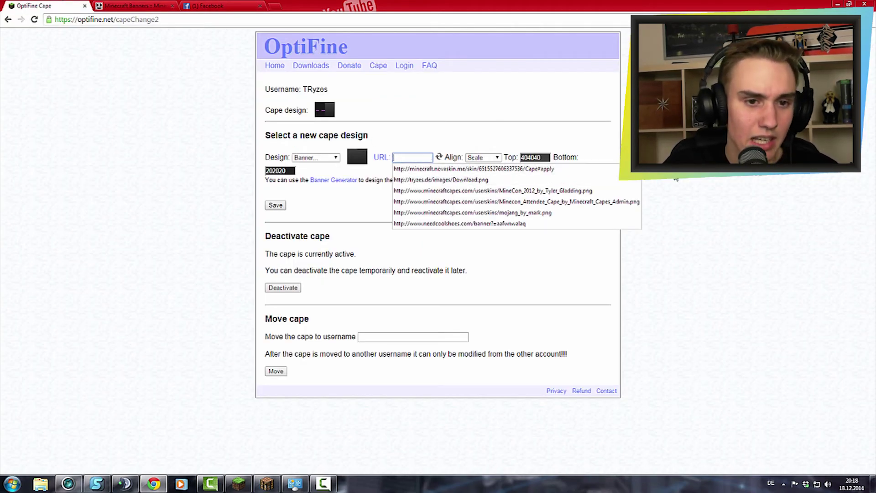
{"action": "key", "text": "ctrl+v"}
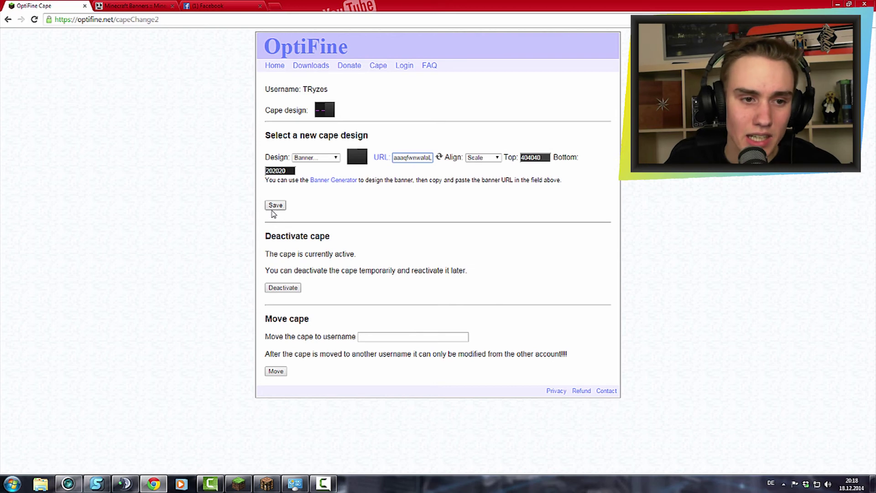
{"action": "left_click", "coordinate": [275, 206]}
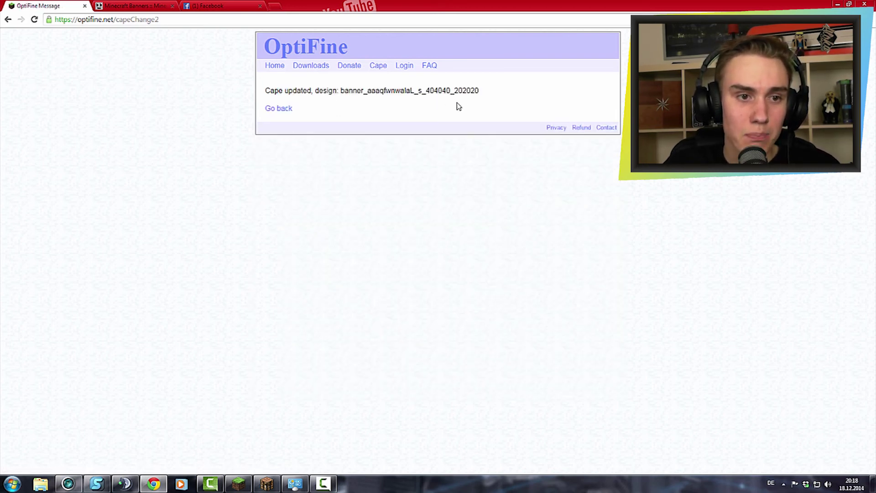
{"action": "left_click", "coordinate": [282, 110]}
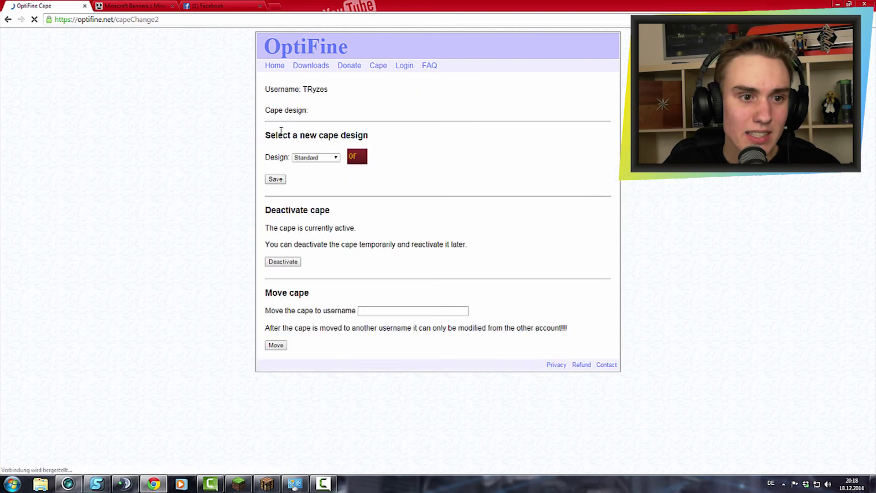
{"action": "left_click_drag", "start_coordinate": [314, 118], "coordinate": [576, 112]}
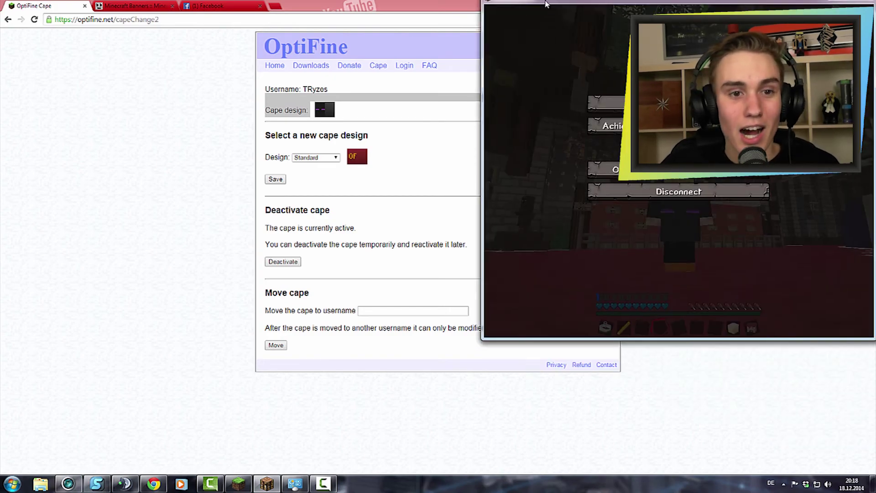
Check in the inventory that the character wears the black cape with purple stripes, then resume play.
{"action": "key", "text": "e"}
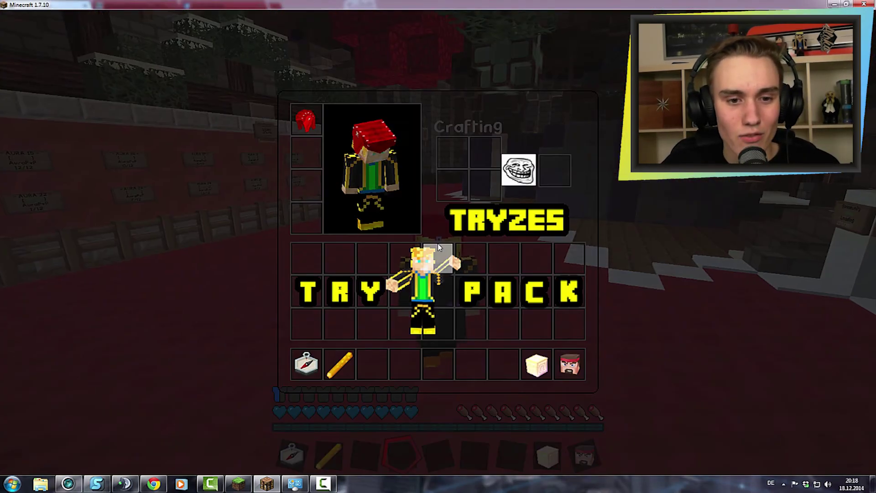
{"action": "key", "text": "e"}
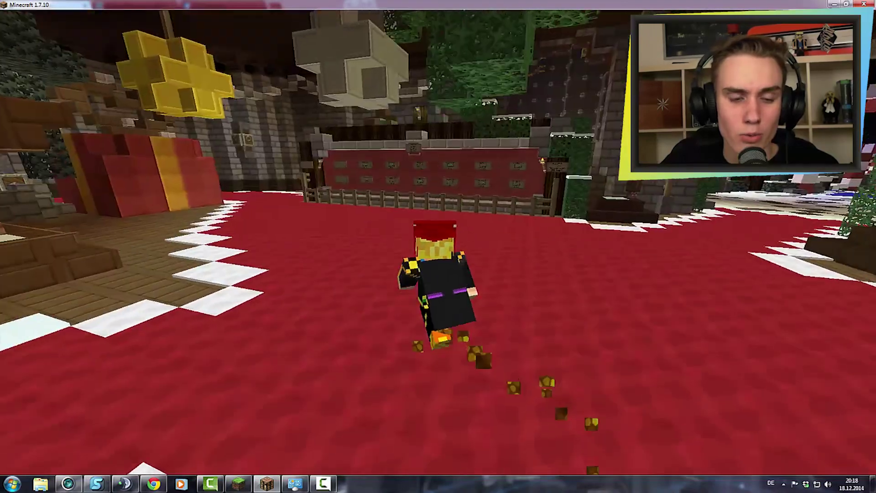
{"action": "key", "text": "Escape"}
{"action": "key", "text": "Escape"}
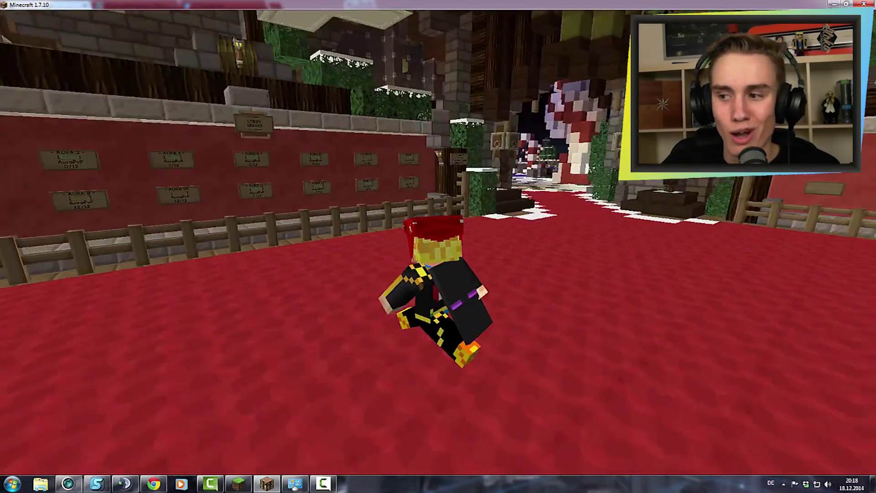
{"action": "key", "text": "Escape"}
Back in the banner editor, delete the extra layers and the purple stripe layers.
{"action": "left_click", "coordinate": [834, 4]}
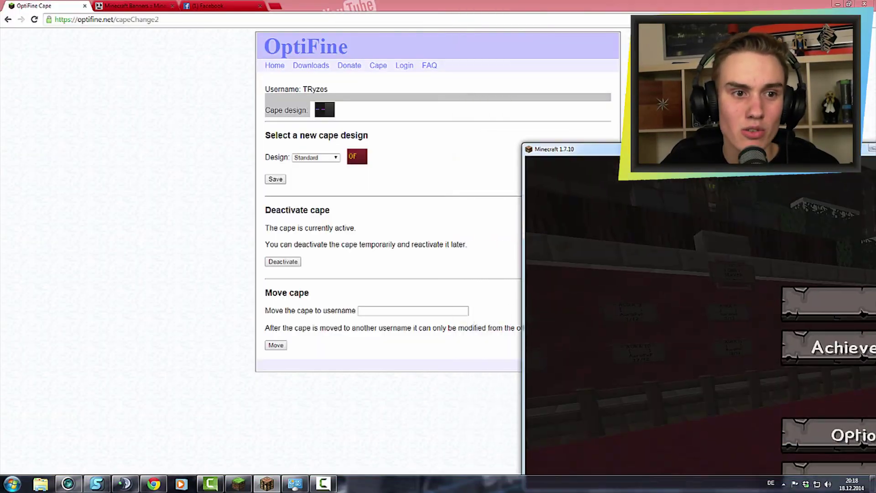
{"action": "left_click", "coordinate": [168, 6]}
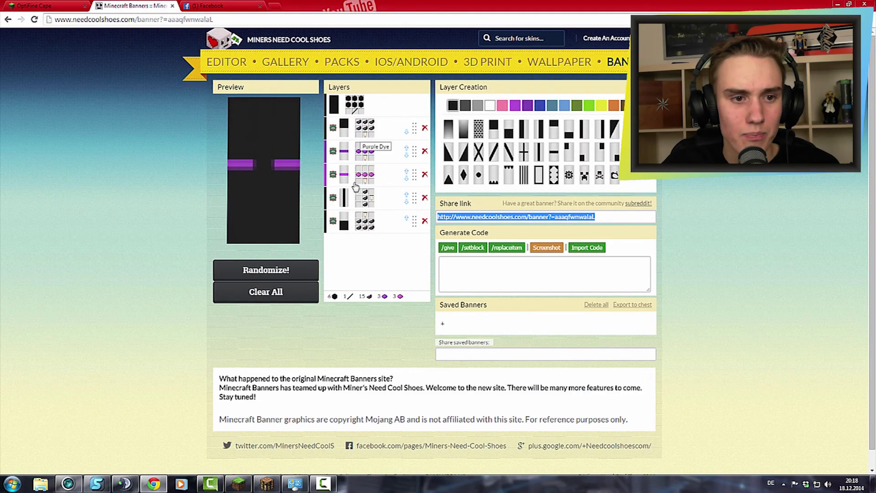
{"action": "left_click", "coordinate": [426, 195]}
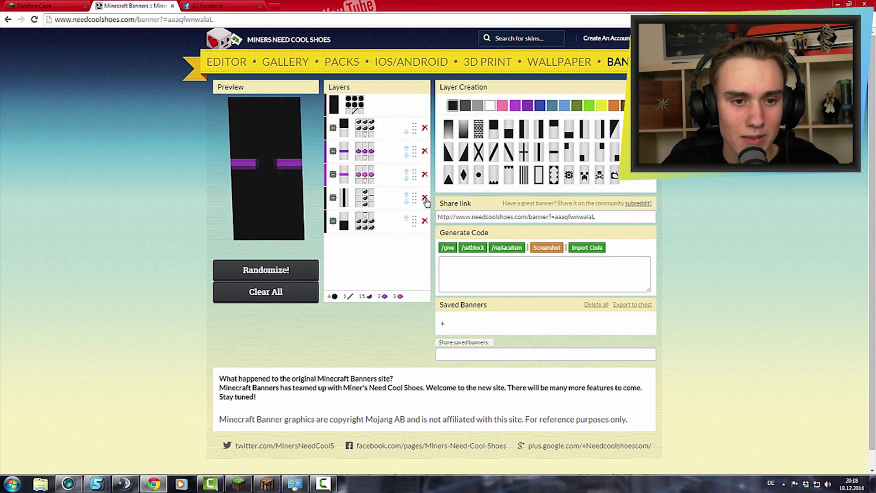
{"action": "left_click", "coordinate": [425, 197]}
{"action": "left_click", "coordinate": [425, 198]}
{"action": "left_click", "coordinate": [425, 174]}
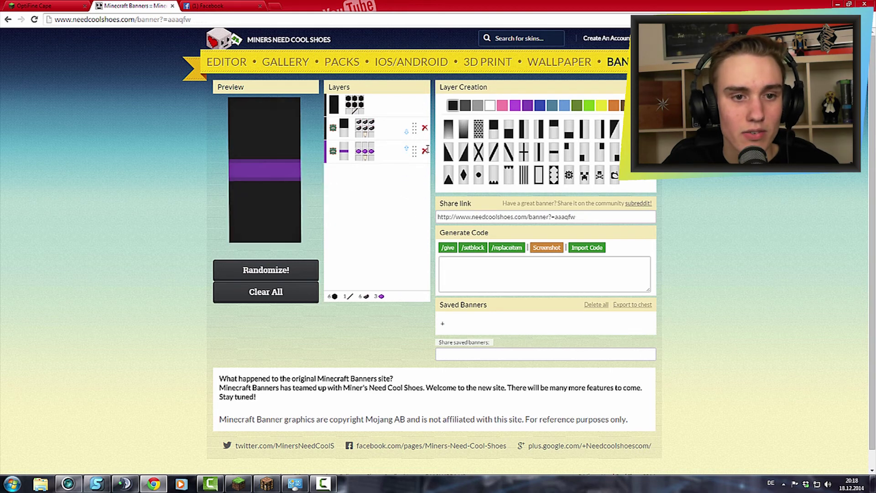
{"action": "left_click", "coordinate": [425, 150]}
Add an orange creeper face layer and remove the bricks layer.
{"action": "left_click", "coordinate": [584, 175]}
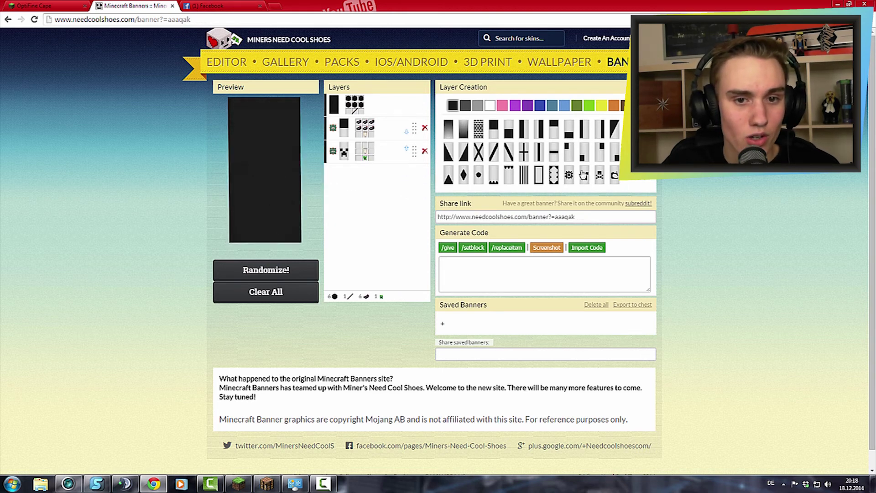
{"action": "left_click_drag", "start_coordinate": [411, 152], "coordinate": [411, 123]}
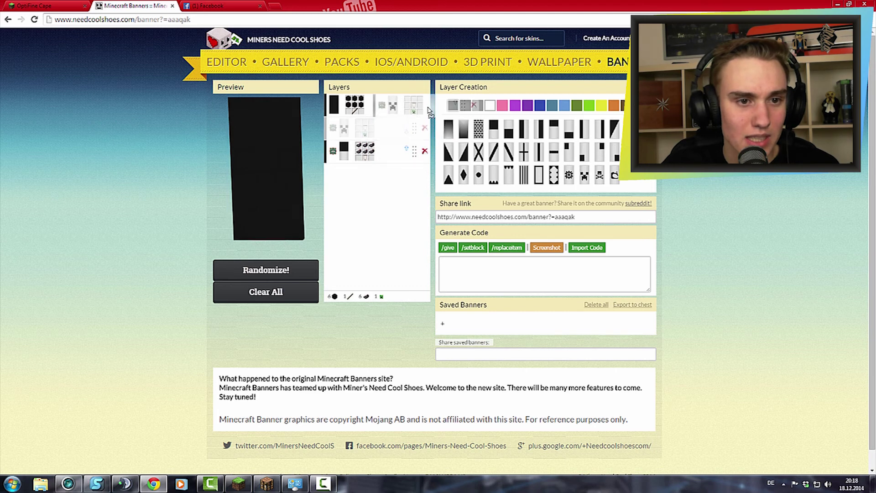
{"action": "left_click", "coordinate": [424, 150]}
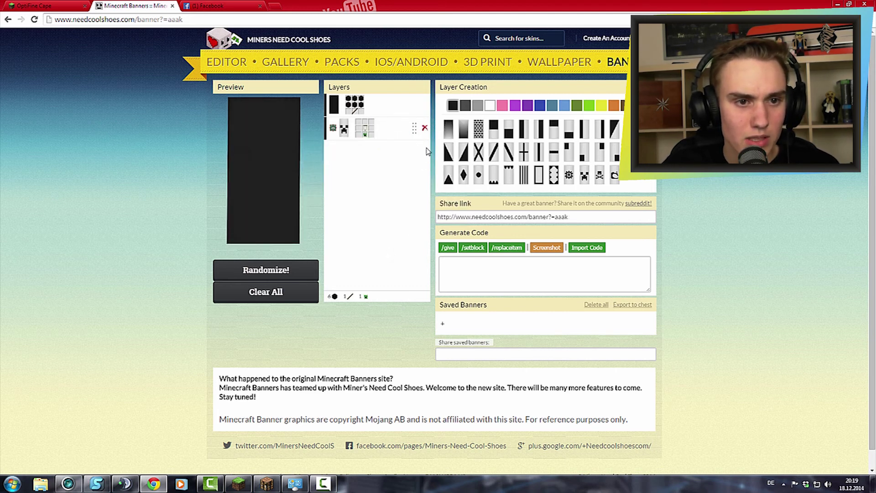
{"action": "left_click", "coordinate": [343, 129]}
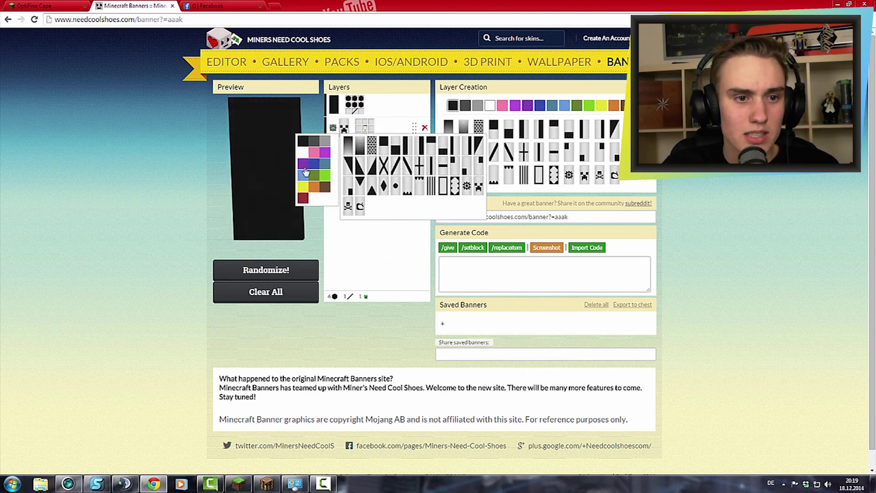
{"action": "left_click", "coordinate": [312, 188]}
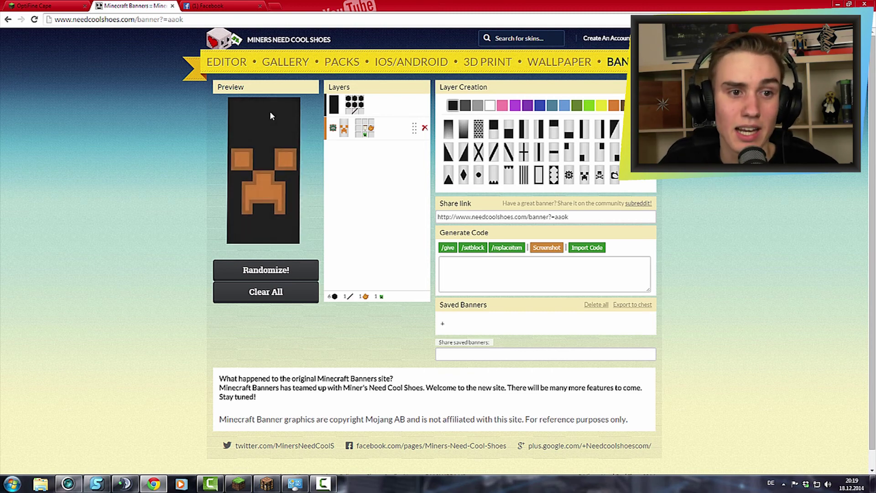
Make the creeper face lime green on an olive green background, then return to the OptiFine cape page.
{"action": "left_click", "coordinate": [345, 129]}
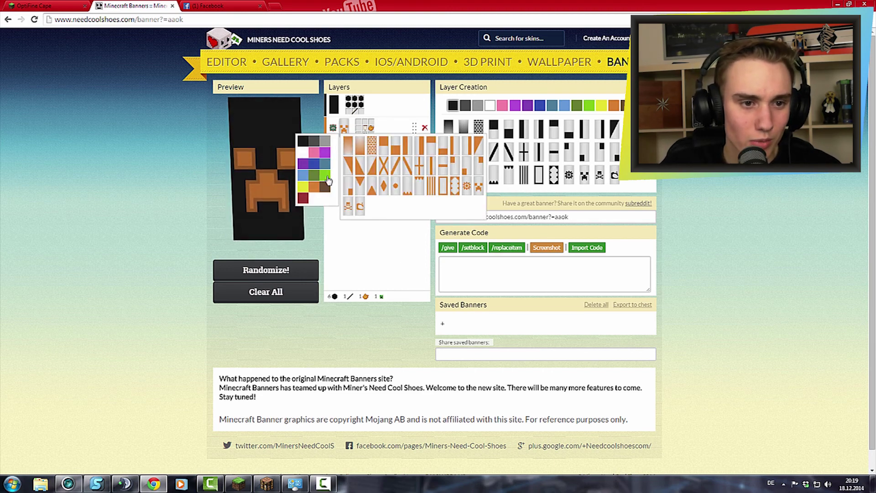
{"action": "left_click", "coordinate": [324, 174]}
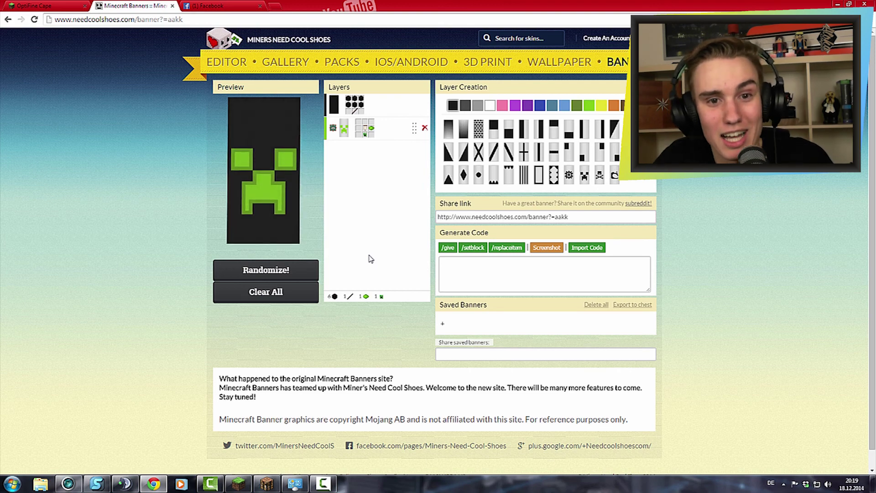
{"action": "mouse_move", "coordinate": [334, 104]}
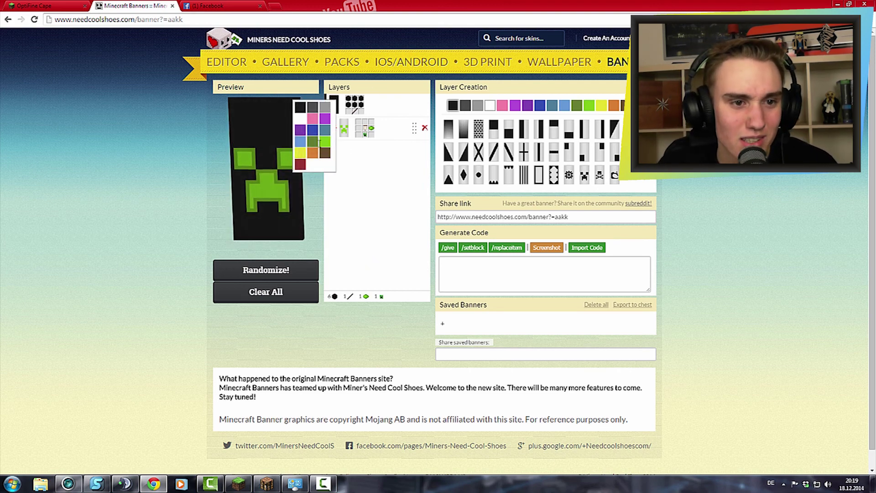
{"action": "left_click", "coordinate": [312, 142]}
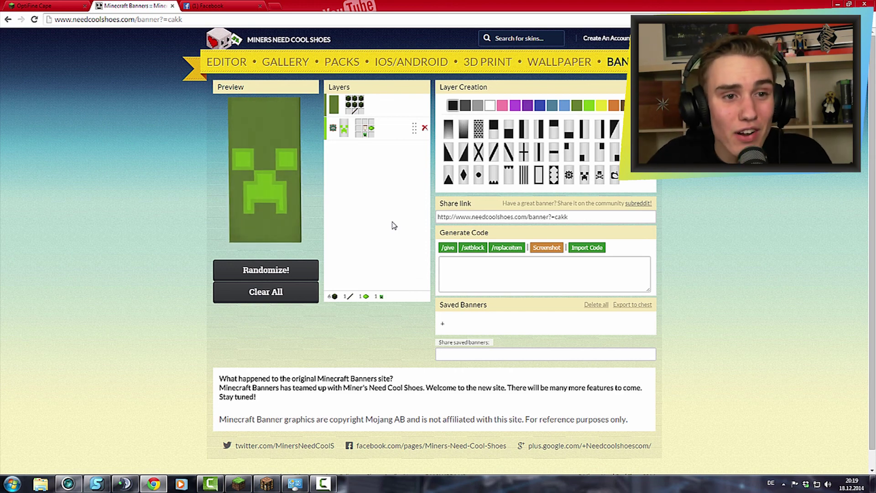
{"action": "left_click", "coordinate": [59, 5]}
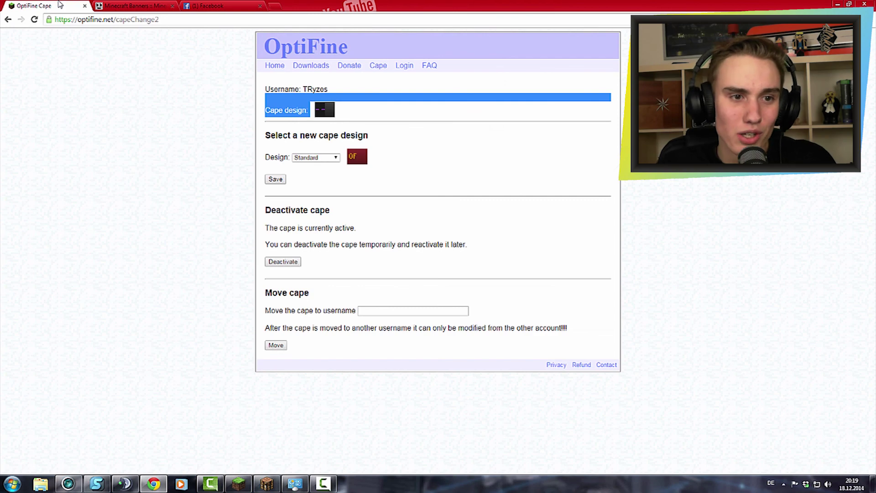